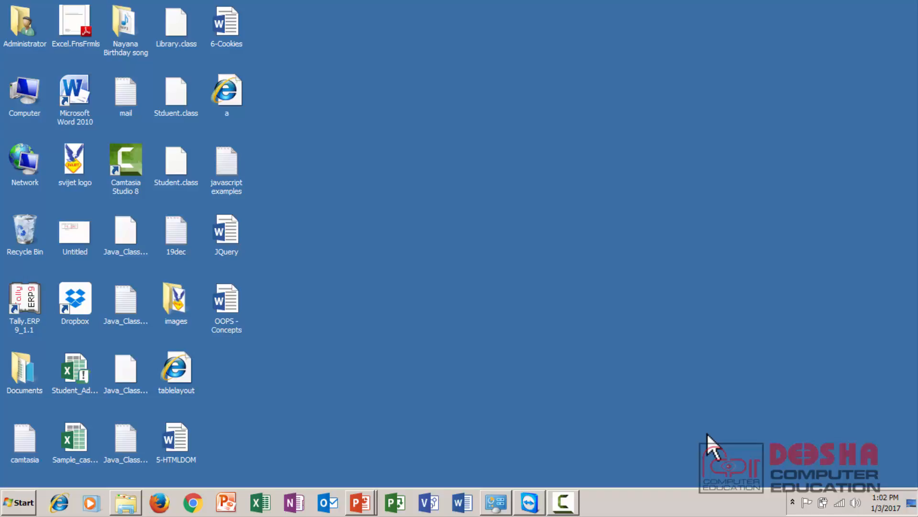
Step: Launch Tally.ERP 9 and select the company Ganesh Enterprises
double_click(30, 312)
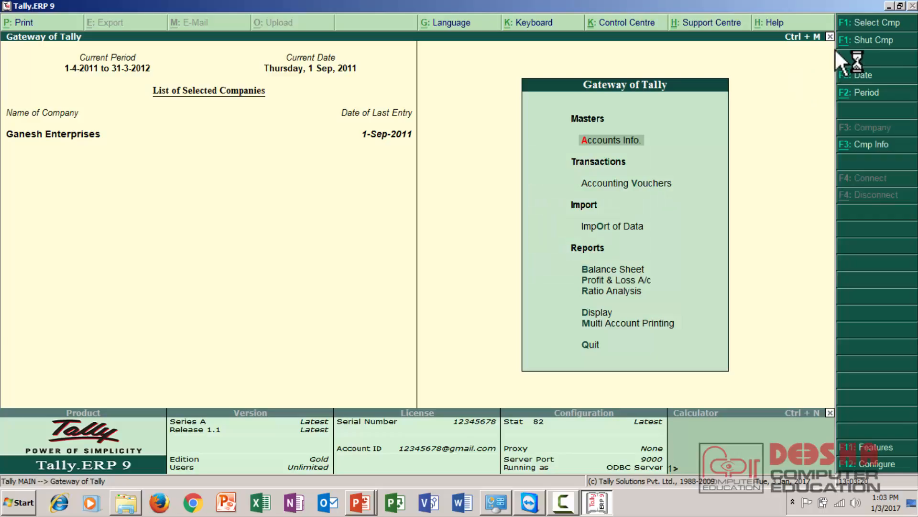
click(864, 25)
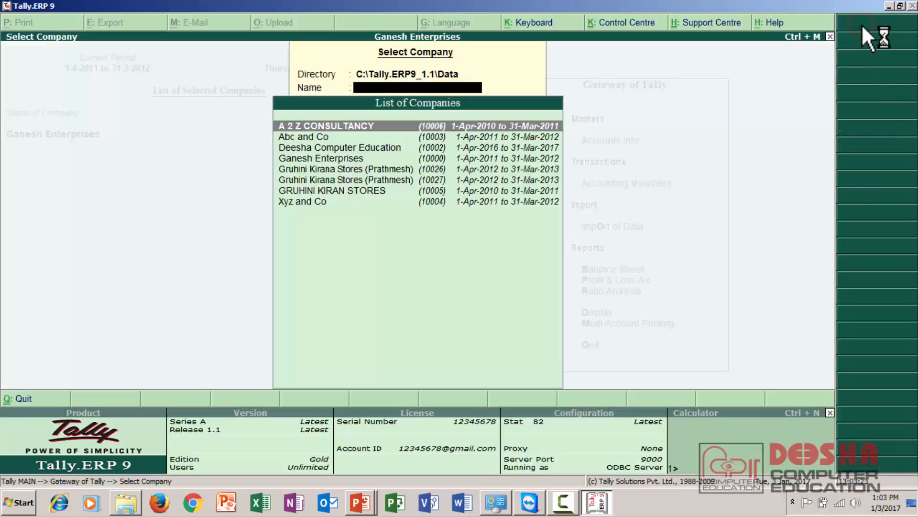
click(383, 157)
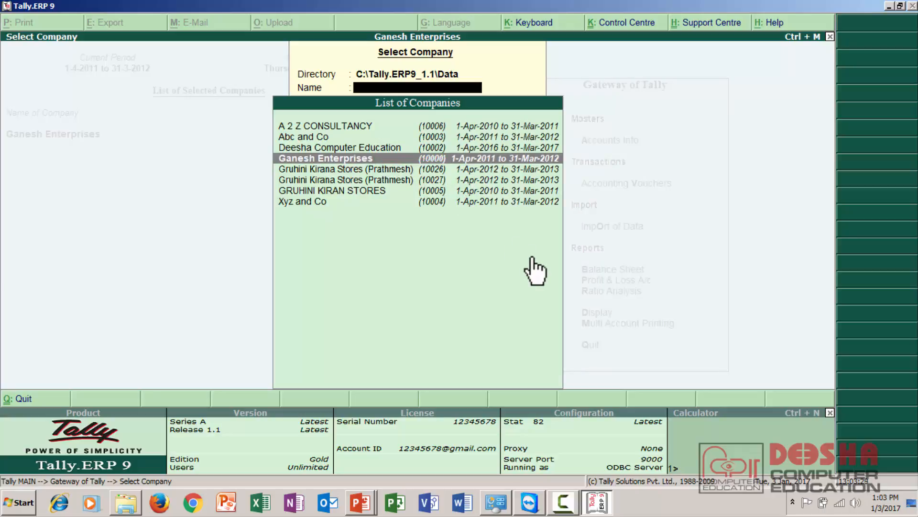
key(Return)
key(Down)
key(Down)
key(Down)
key(Down)
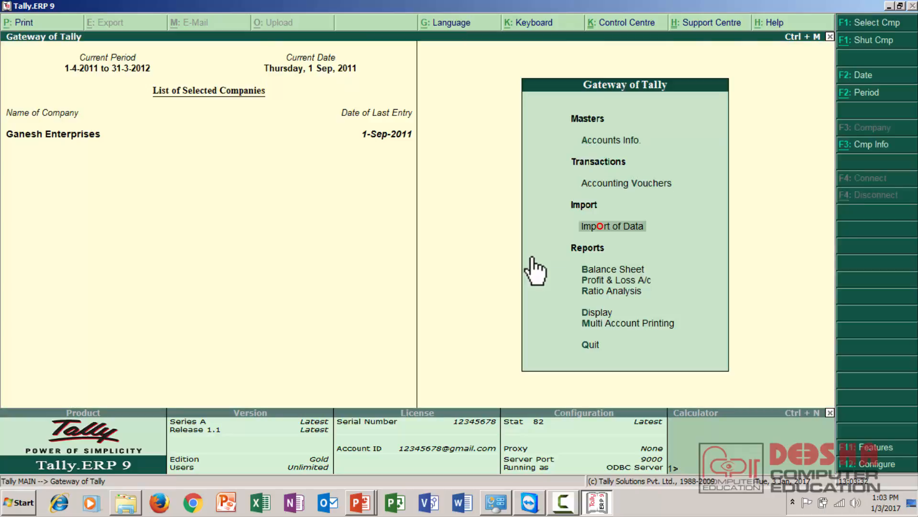
key(Up)
key(Return)
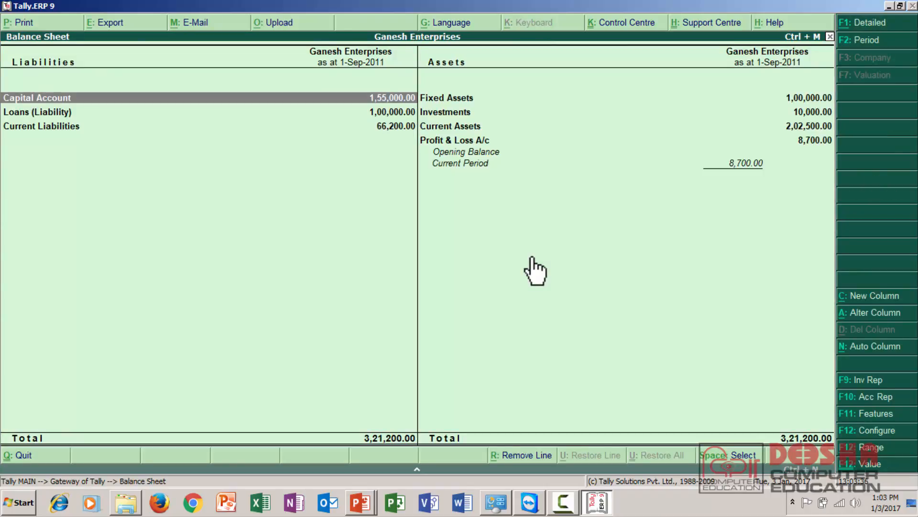
key(Escape)
Step: Open accounting voucher entry, look at the Contra and Receipt voucher screens, and leave without entering anything
key(Up)
key(Up)
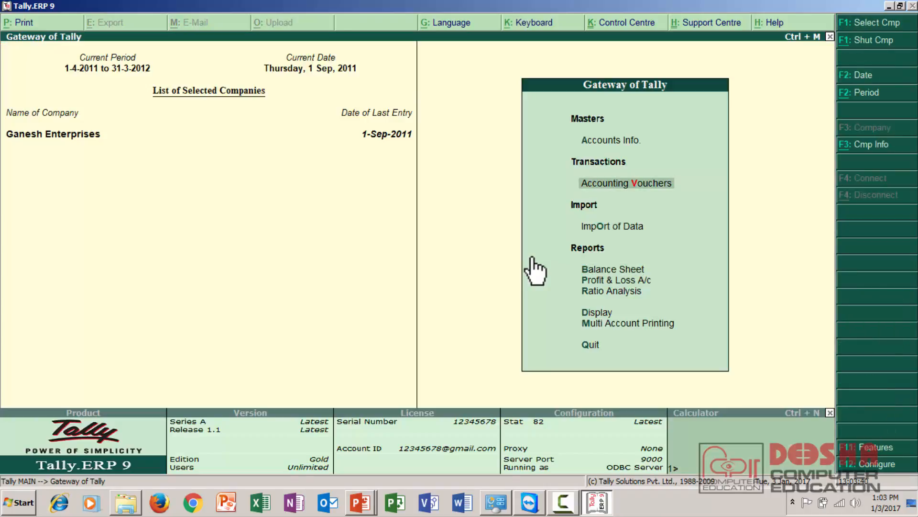
key(Up)
key(Down)
key(Return)
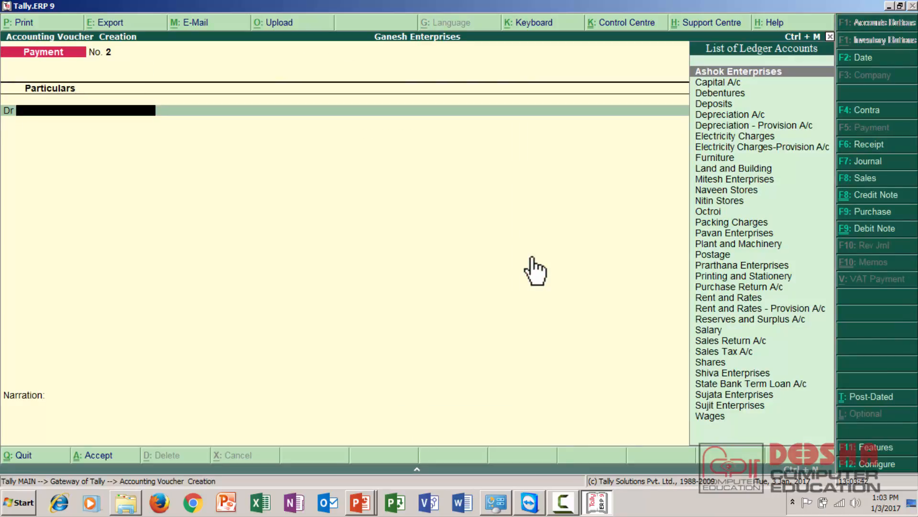
click(867, 109)
click(869, 144)
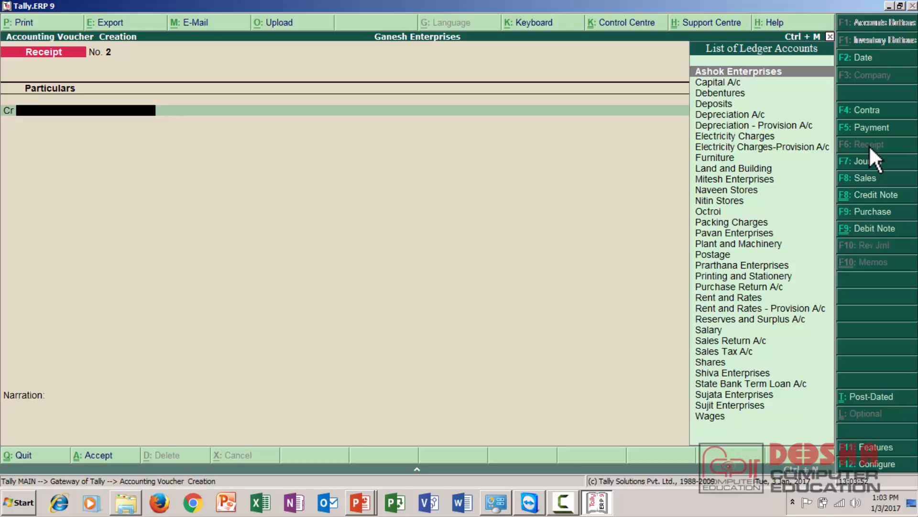
key(Escape)
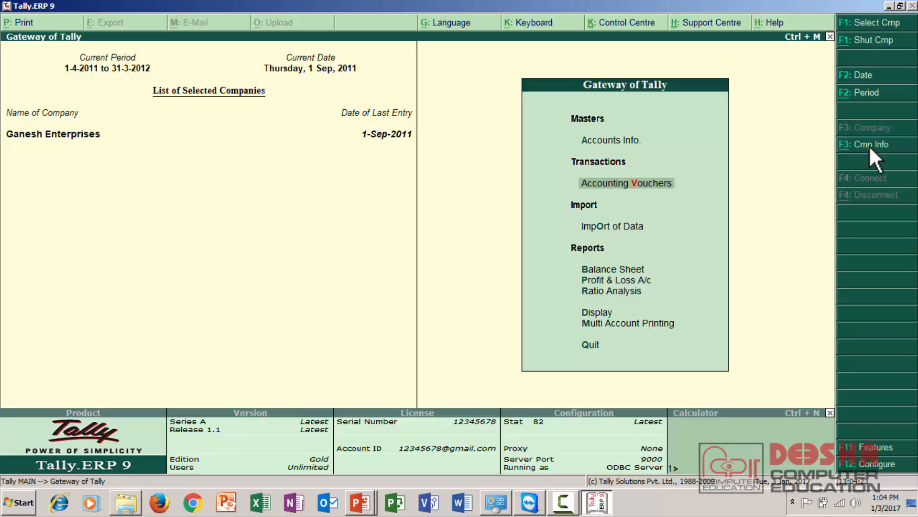
Step: Open a blank creation form for a new voucher type in the accounts masters
key(Up)
key(Up)
key(Down)
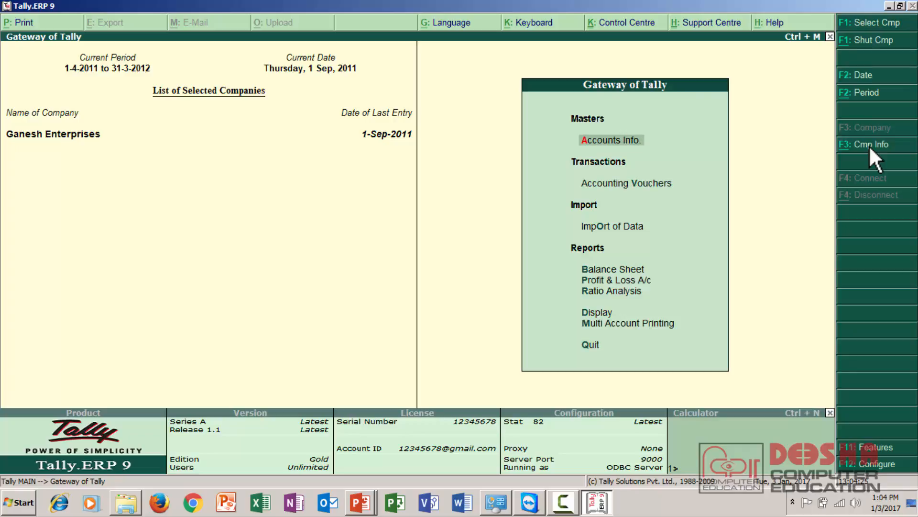
key(Return)
key(Down)
key(Down)
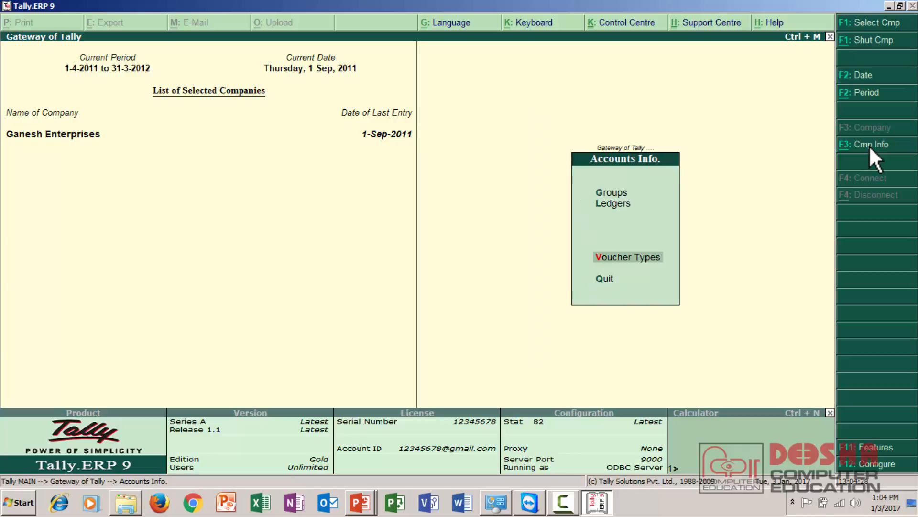
key(Return)
key(Return)
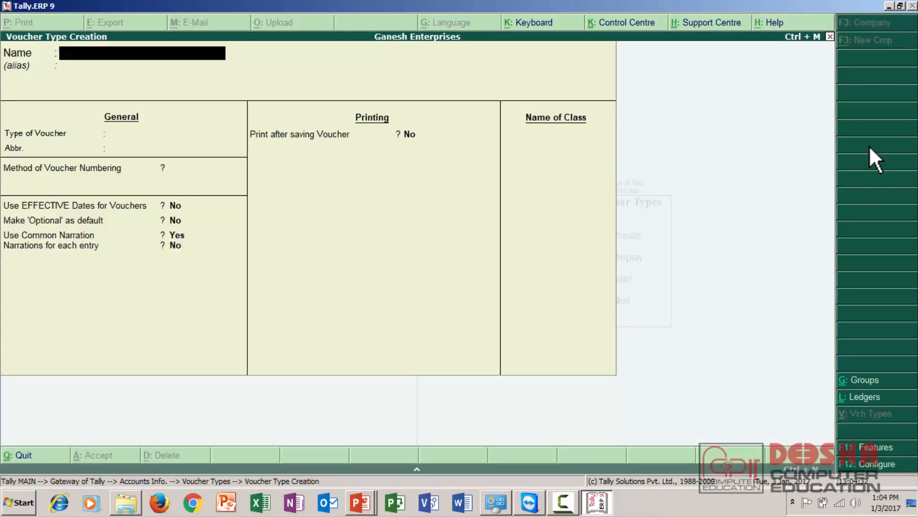
Step: Name the new voucher type Bank Payment Transaction and leave its alias blank
text(Bank Transac)
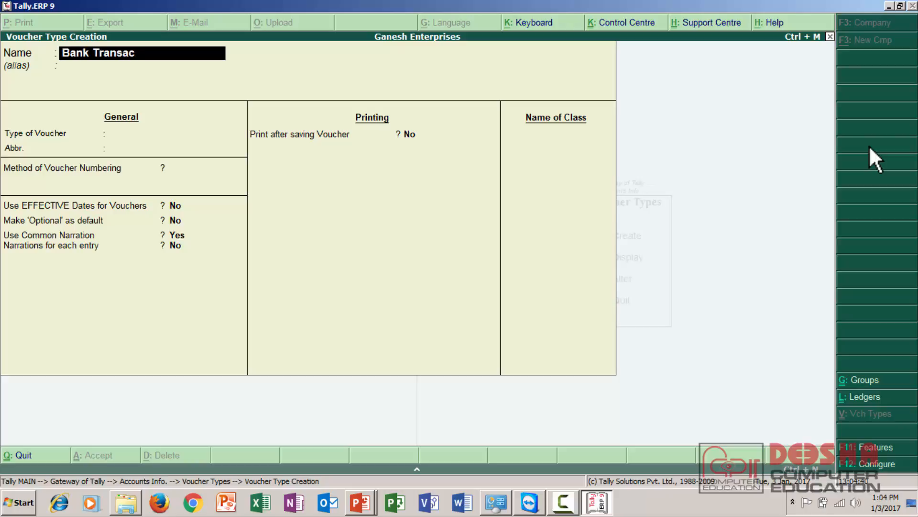
text(tion)
text(Payment)
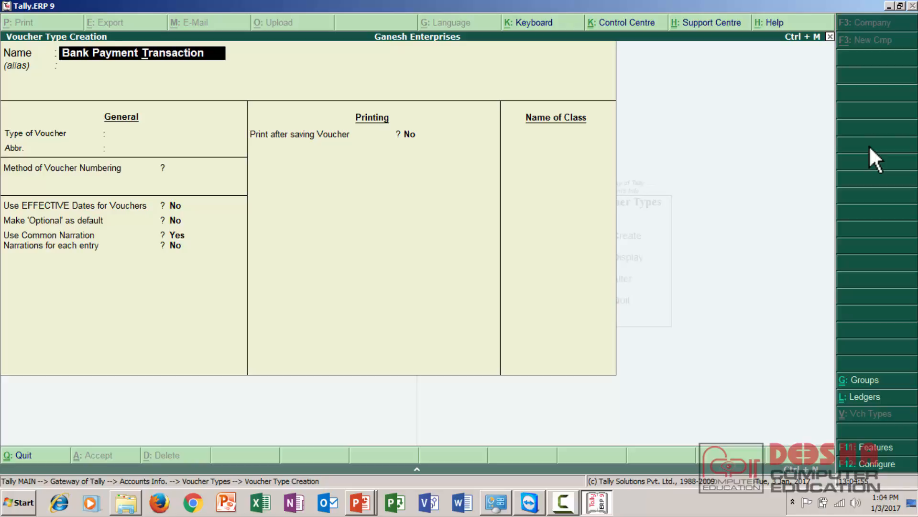
key(Return)
Step: Set the type of voucher to Payment, the abbreviation to Bnk Pmt and the numbering method to Automatic
text(Pay)
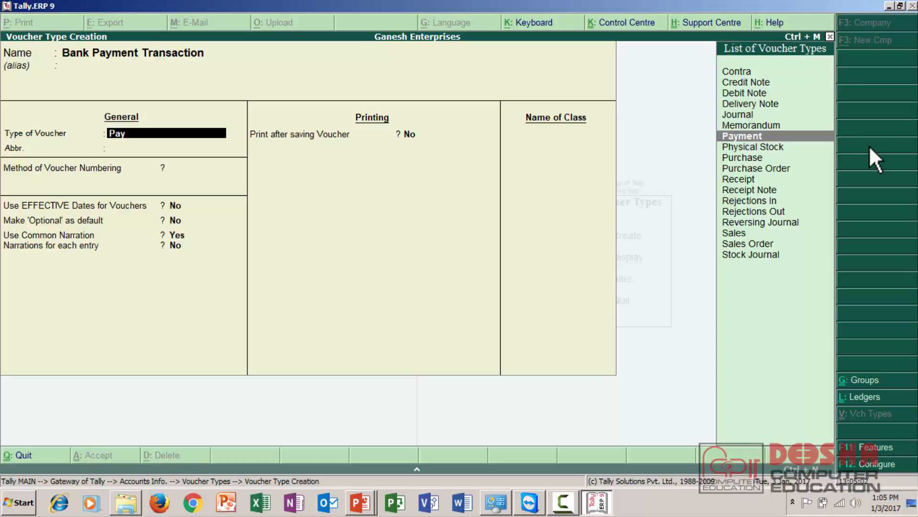
key(Return)
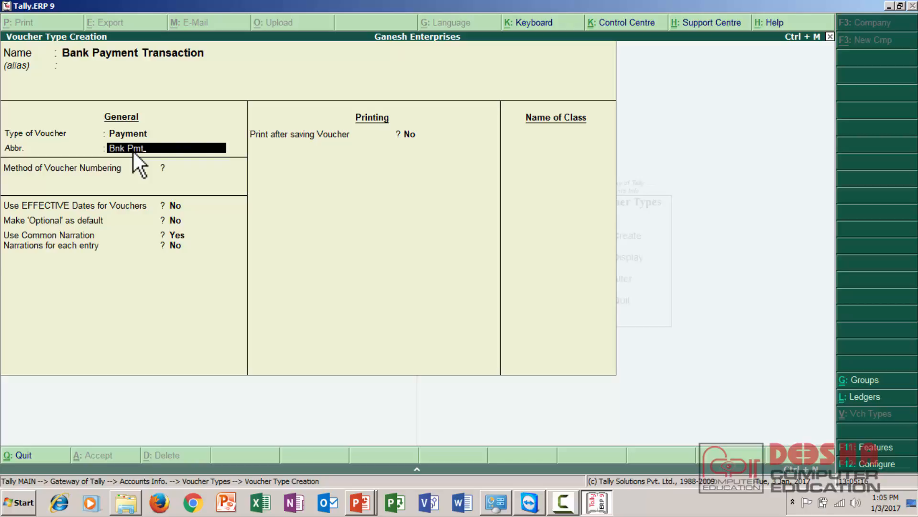
key(Return)
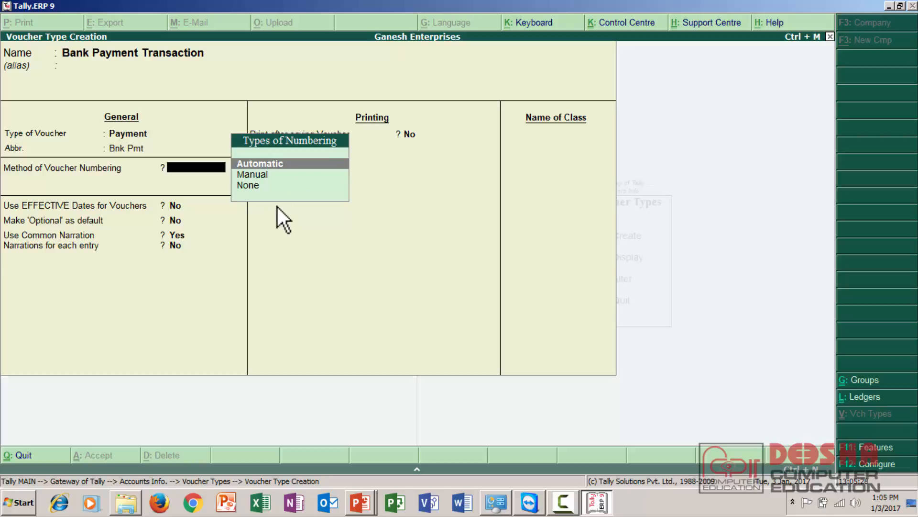
click(258, 173)
key(Return)
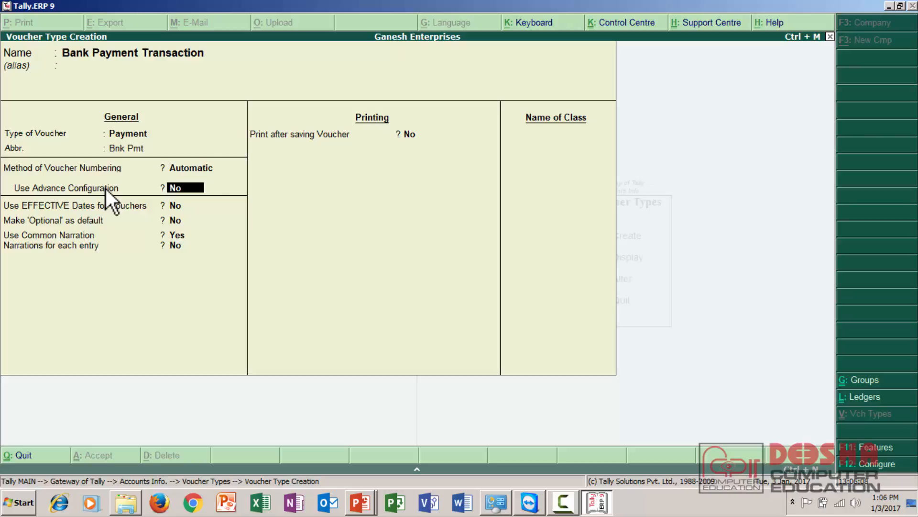
Step: Save the voucher type with the remaining options at their defaults and return to the Gateway of Tally
key(Return)
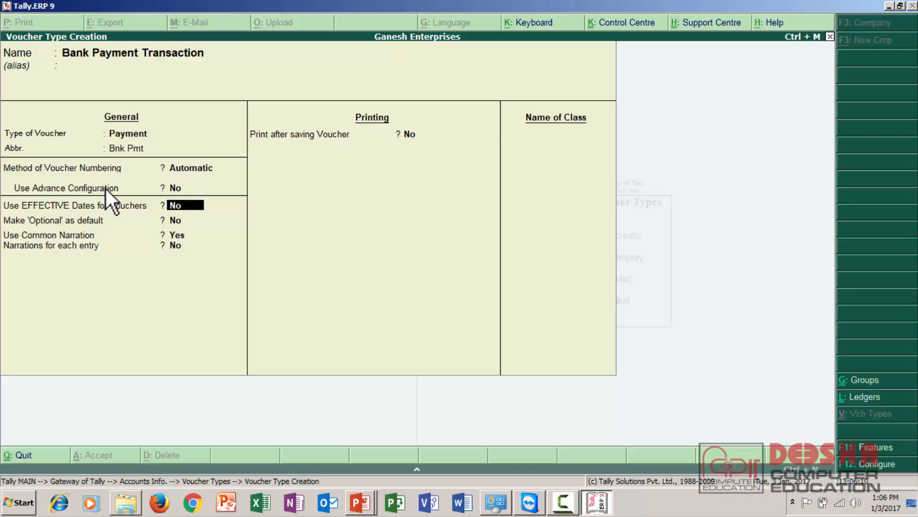
key(Return)
key(Return)
key(Return)
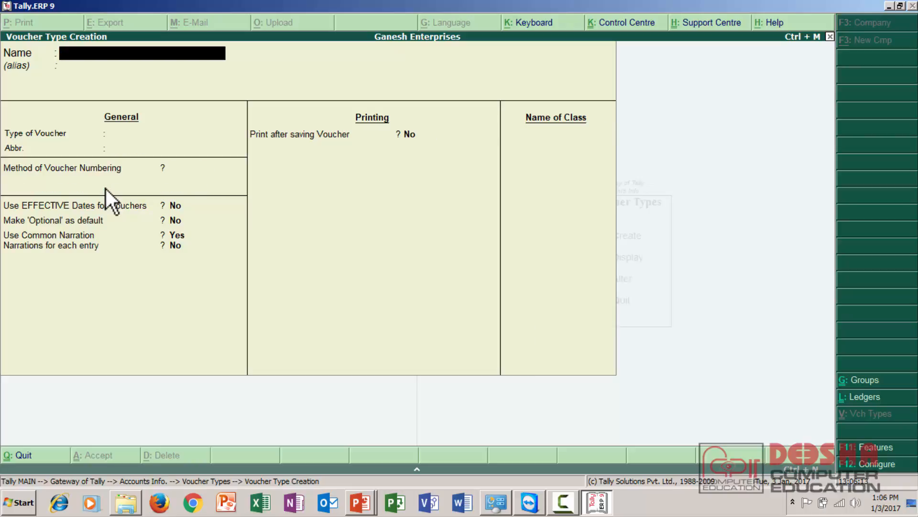
key(Escape)
key(Escape)
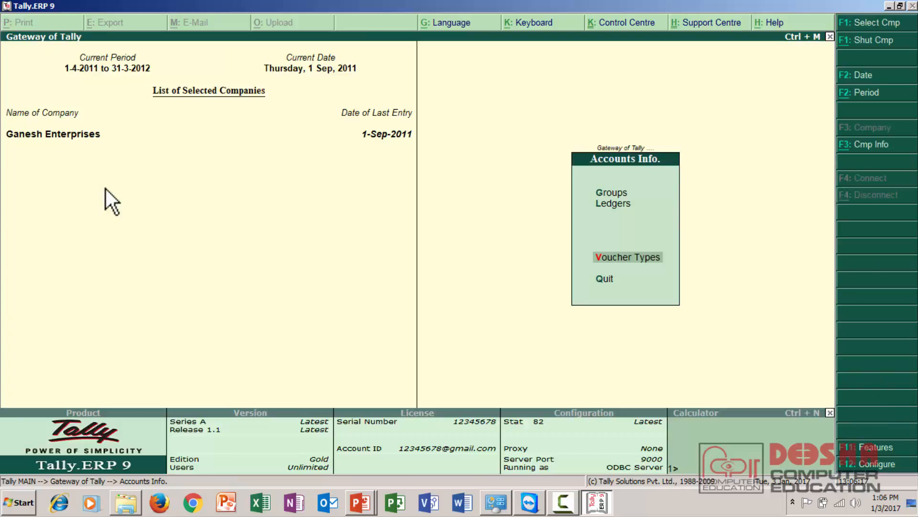
key(Escape)
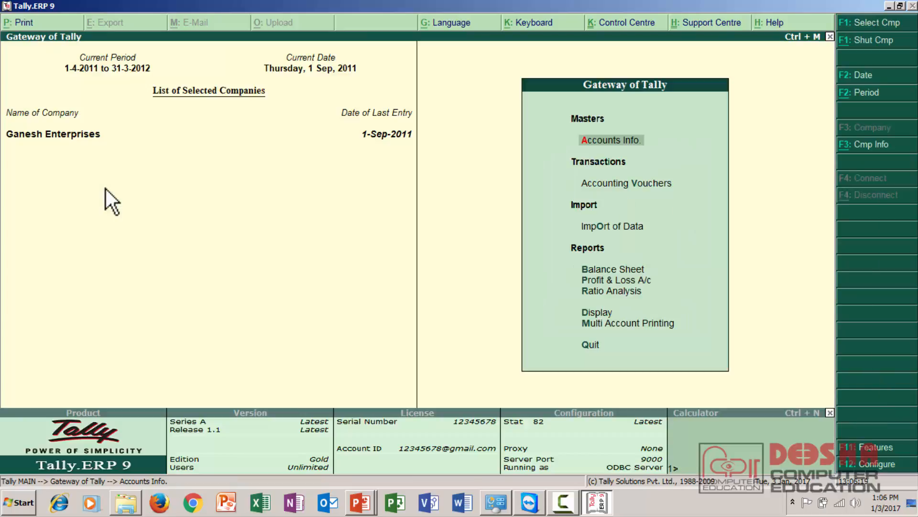
Step: View a payment voucher entry using the Bank Payment Transaction voucher type, and leave it without entering data
key(Down)
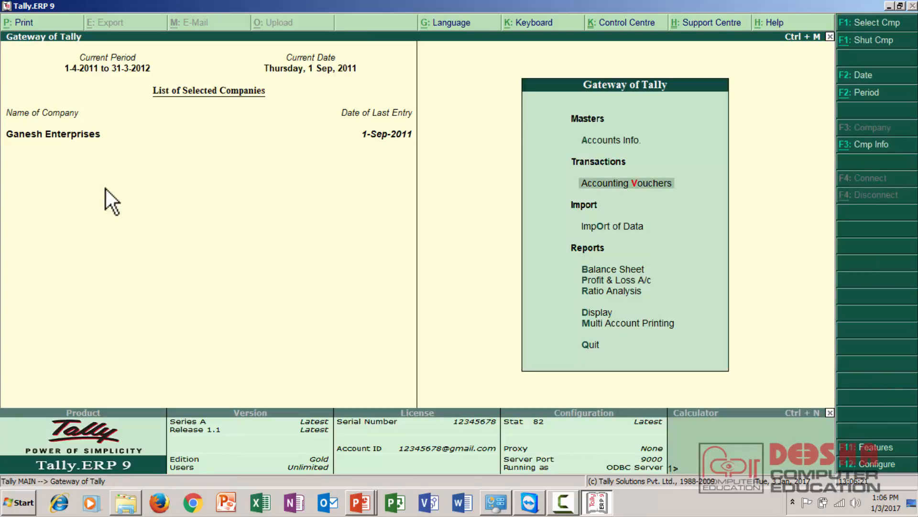
key(Down)
key(Up)
key(Return)
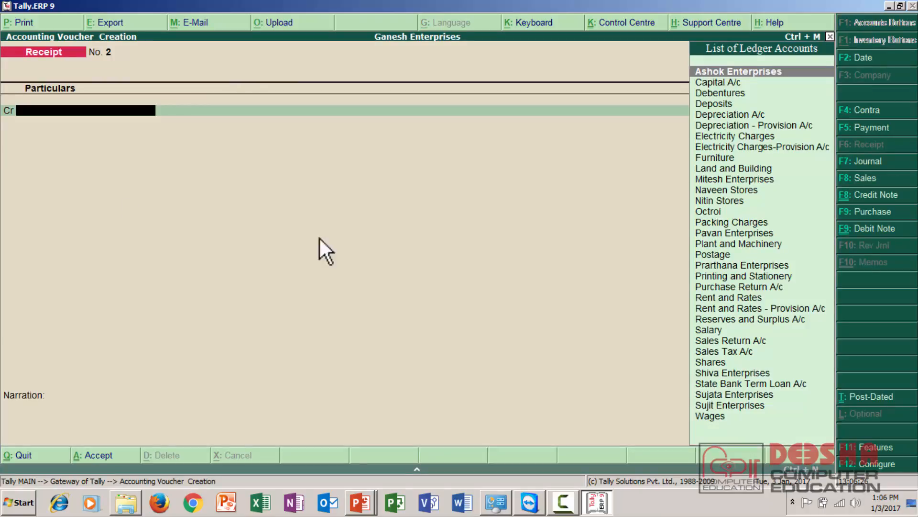
click(881, 128)
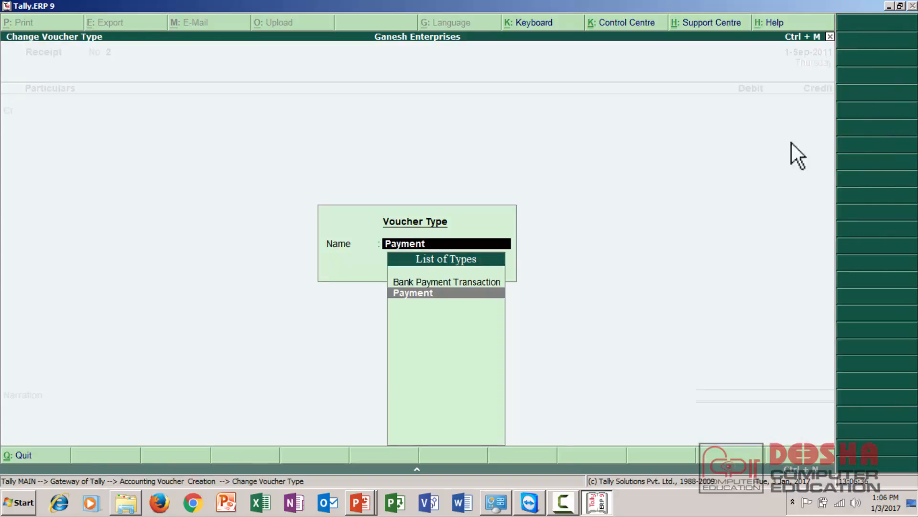
click(487, 284)
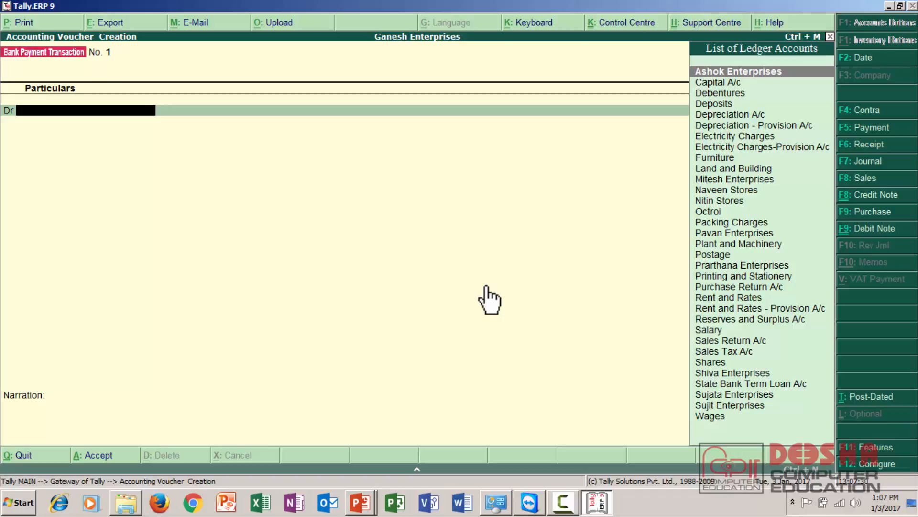
key(Escape)
Step: Open the Bank Payment Transaction voucher type for alteration
key(Return)
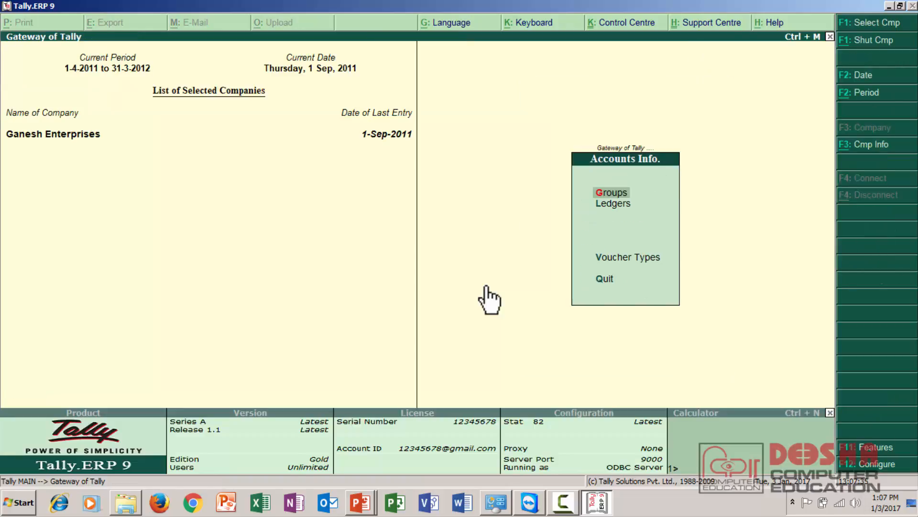
key(Down)
key(Down)
key(Return)
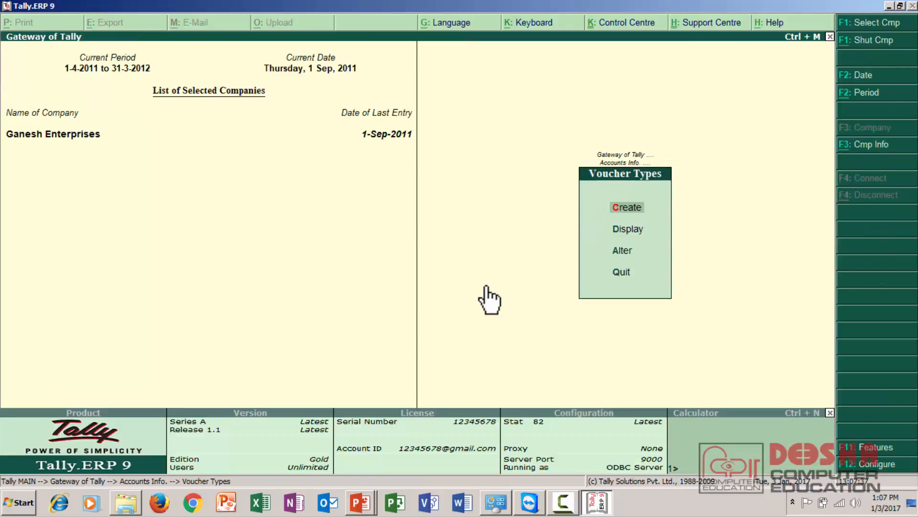
key(Down)
key(Down)
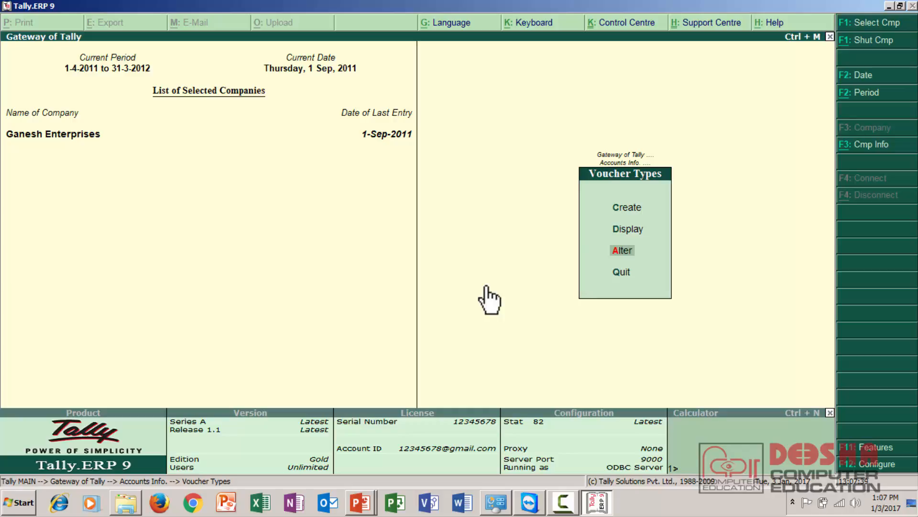
key(Return)
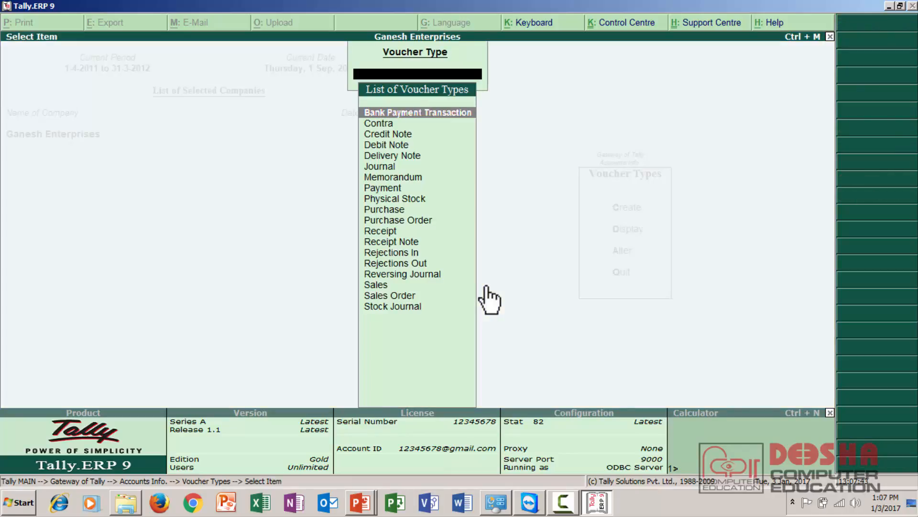
key(Return)
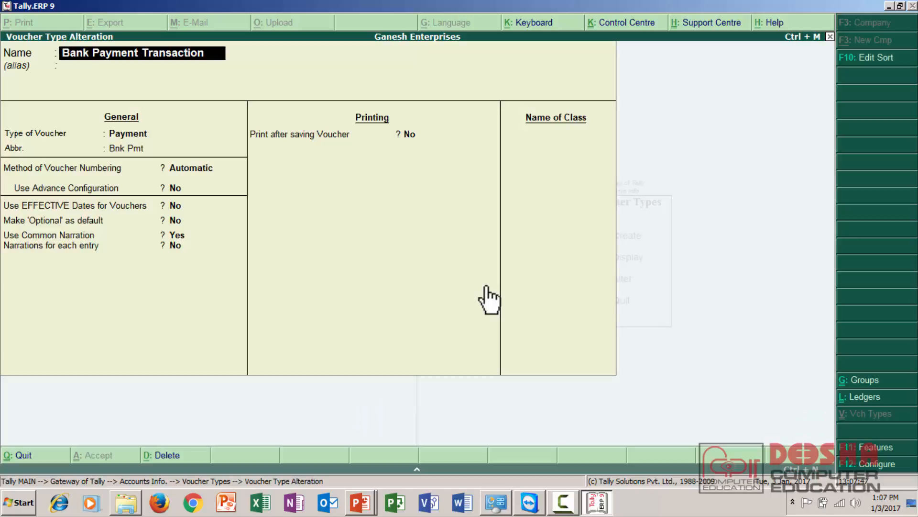
Step: Add a class named ICICI BANK PMT to the voucher type and specify no groups to exclude
key(Return)
key(Return)
key(Return)
key(Return)
key(Return)
key(Return)
key(Return)
key(Return)
key(Return)
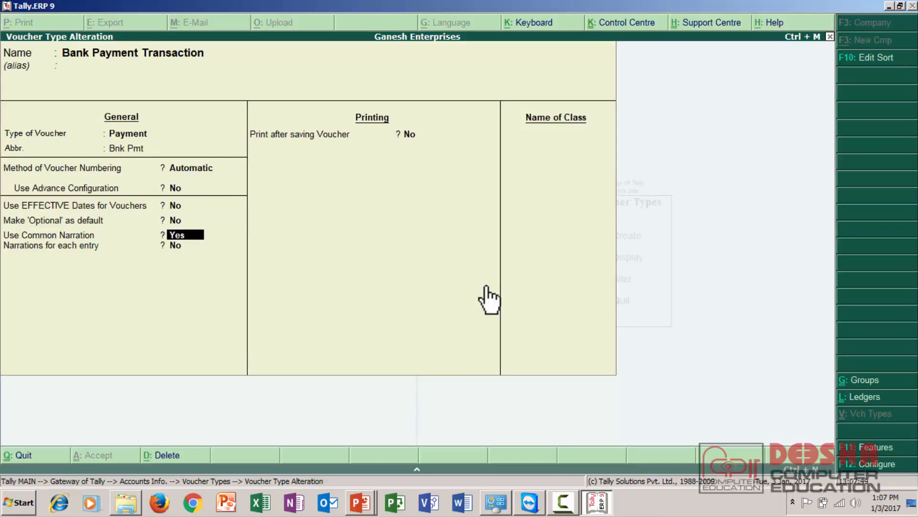
key(Return)
key(Return)
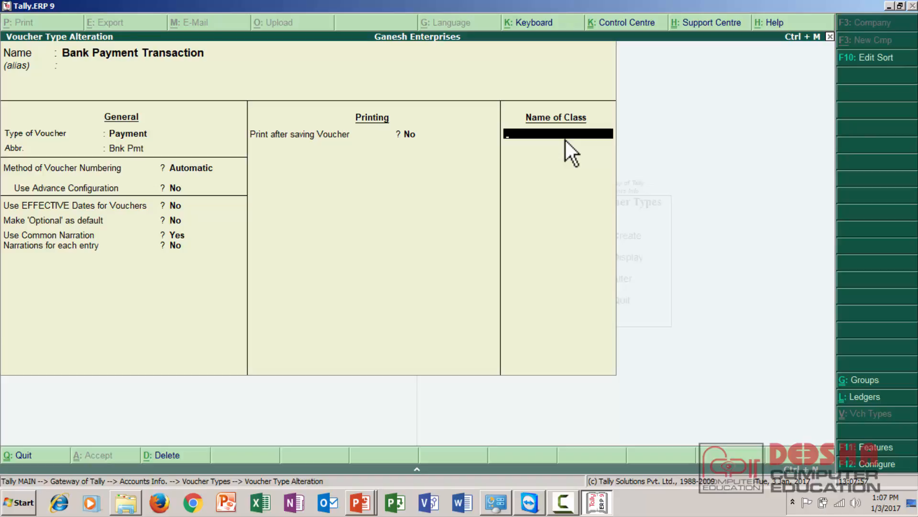
text(ICICI BANK PMT)
key(Return)
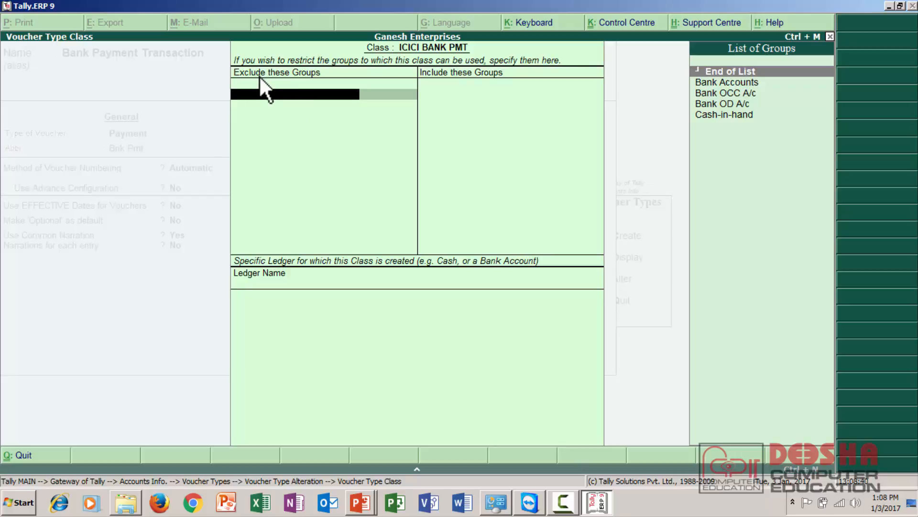
key(Return)
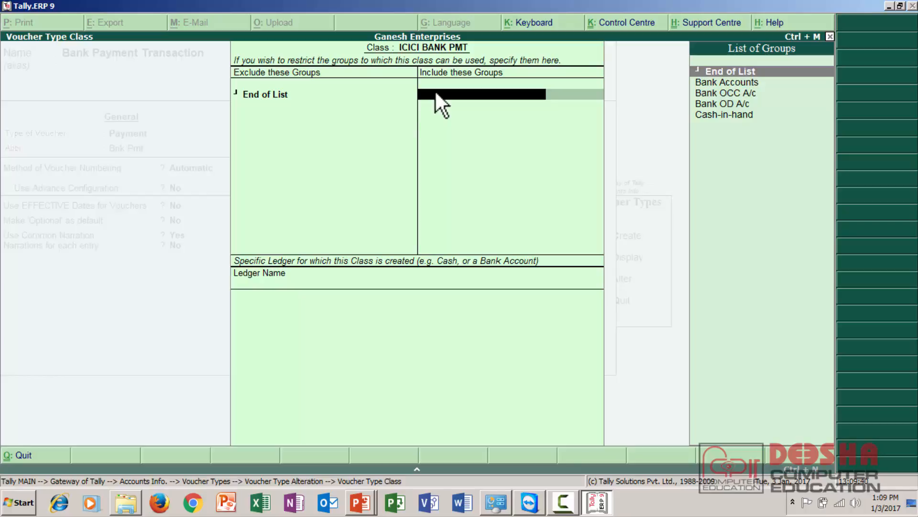
Step: Exclude the Cash-in-hand group from the ICICI BANK PMT class and finish the list of excluded groups
key(BackSpace)
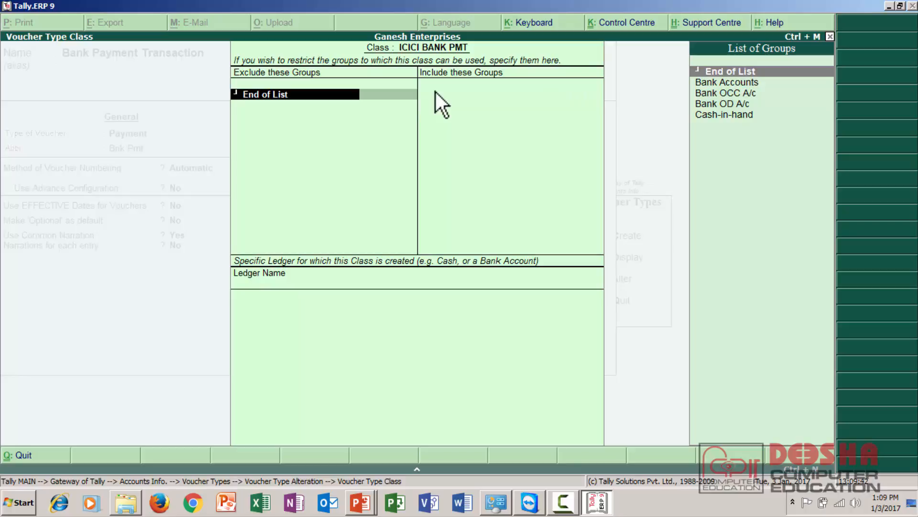
key(Down)
key(Down)
key(Down)
key(Down)
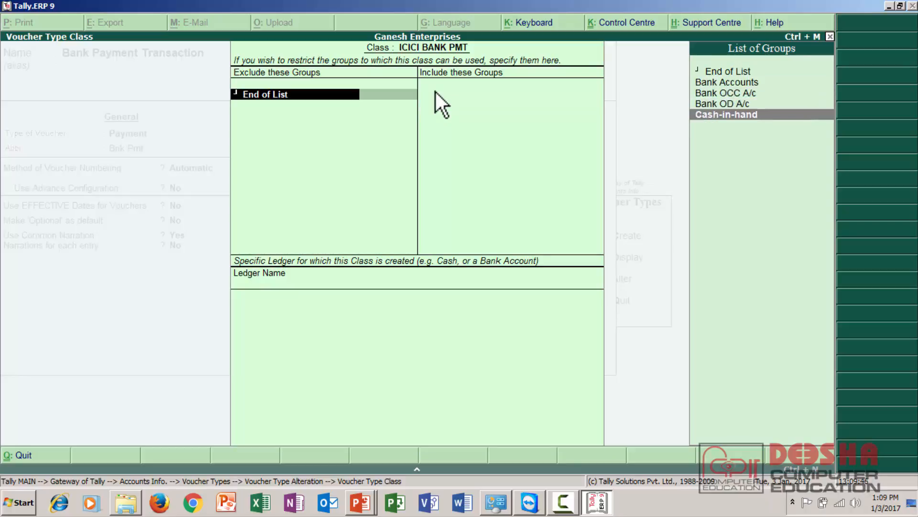
key(Return)
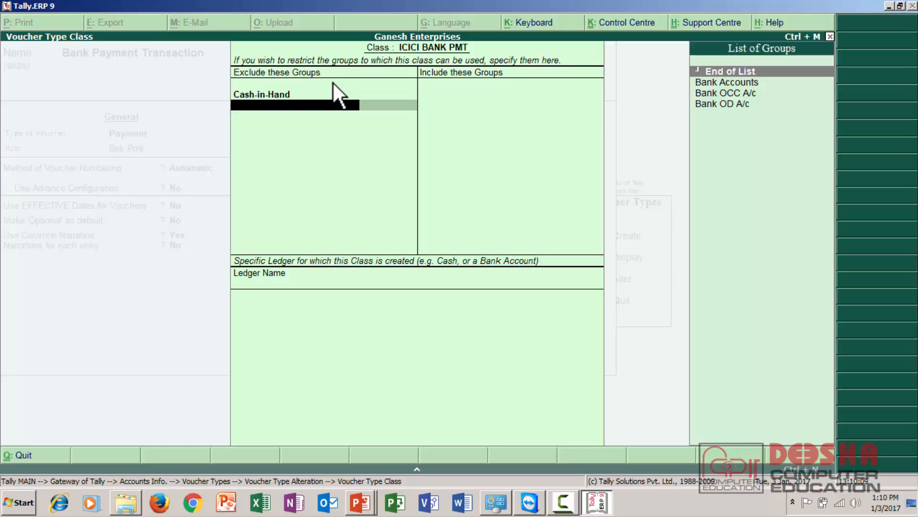
key(Return)
key(Return)
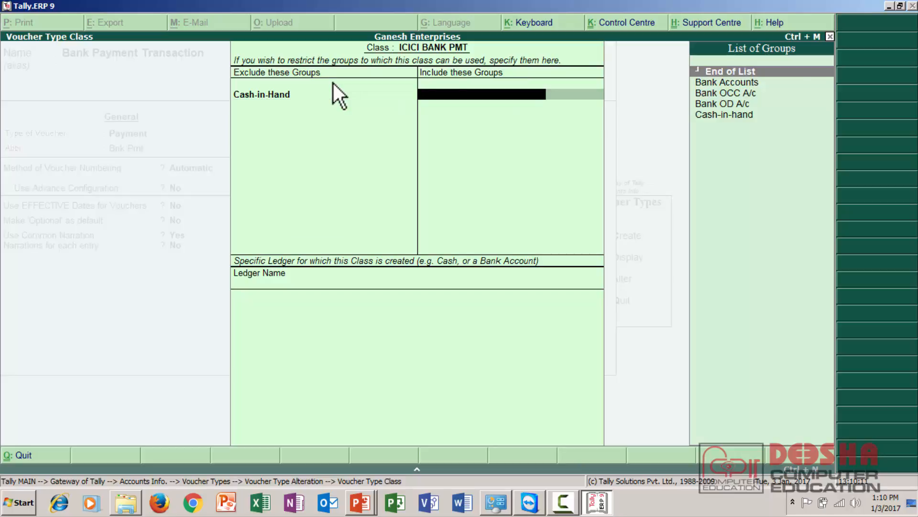
Step: Leave the included groups empty, assign ICICI Bank A/c as the class's specific ledger, and save the voucher type
key(Down)
key(Down)
key(Down)
key(Down)
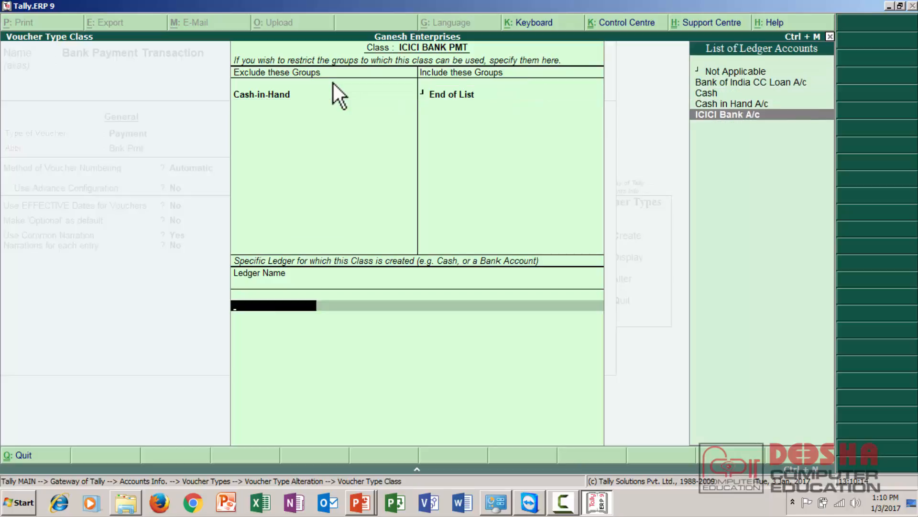
key(Return)
key(Return)
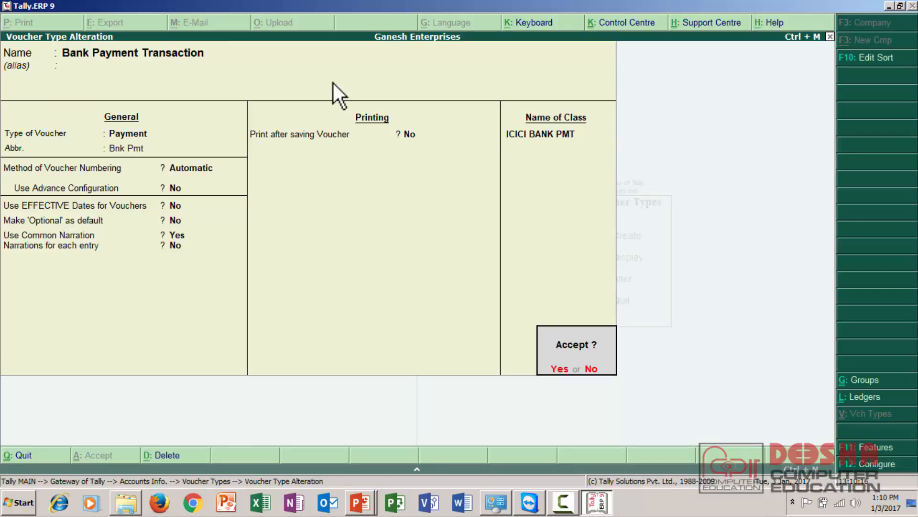
key(Return)
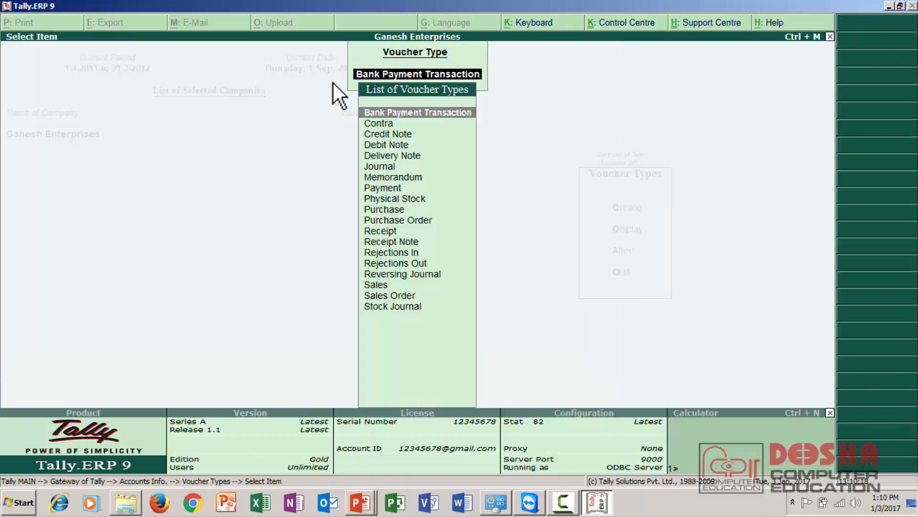
Step: Return to the Gateway of Tally and open accounting voucher entry
key(Escape)
key(Escape)
key(Escape)
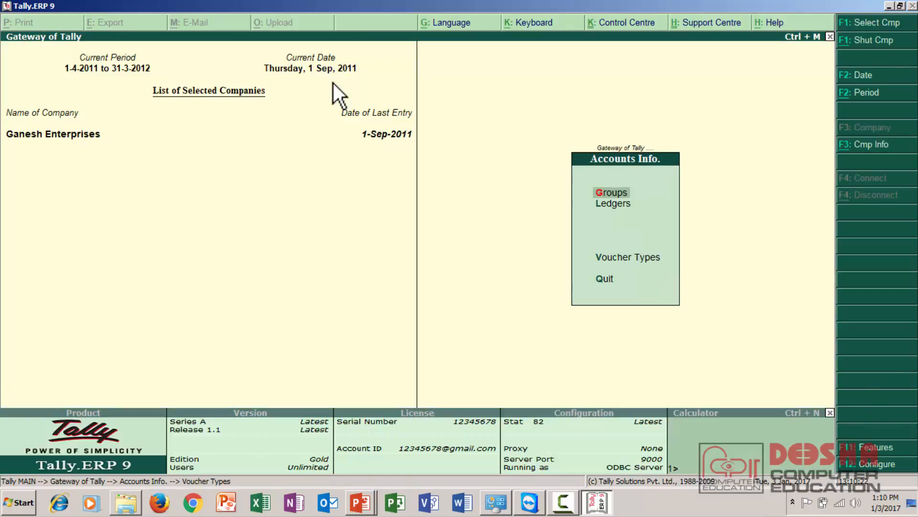
key(Escape)
key(Down)
key(Down)
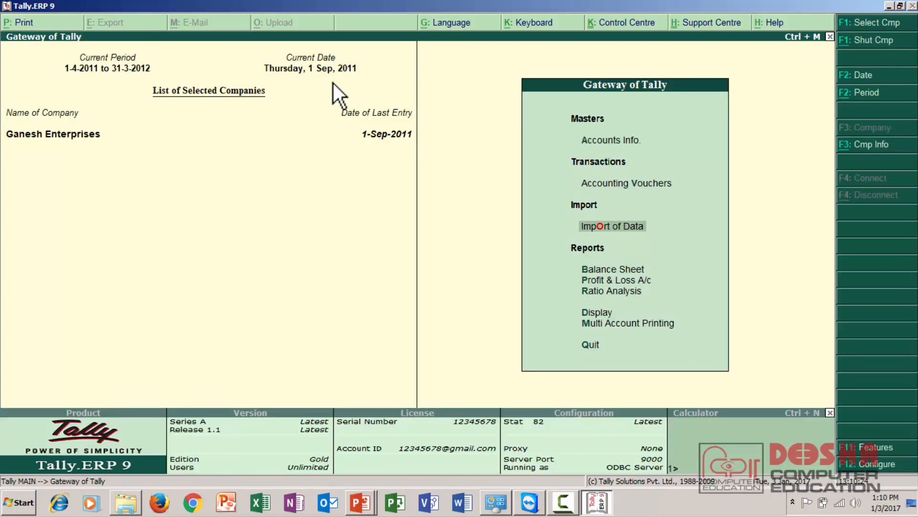
key(Up)
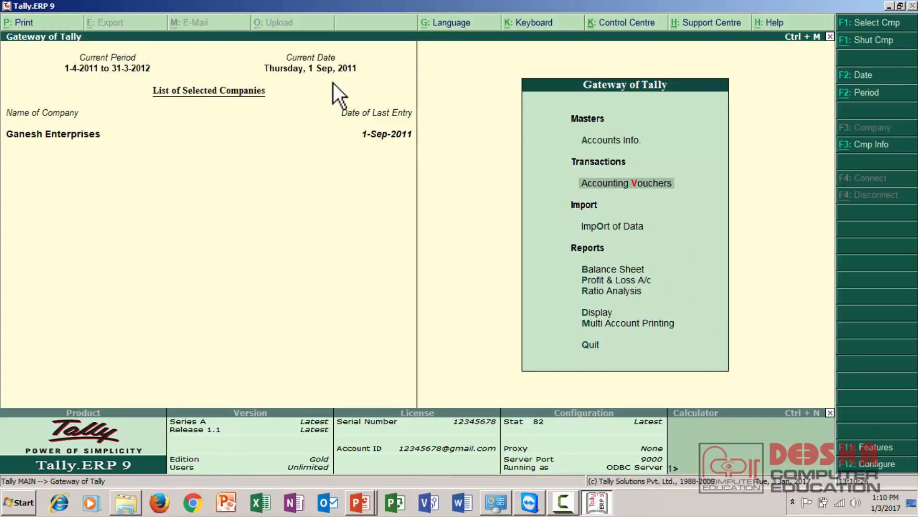
key(Return)
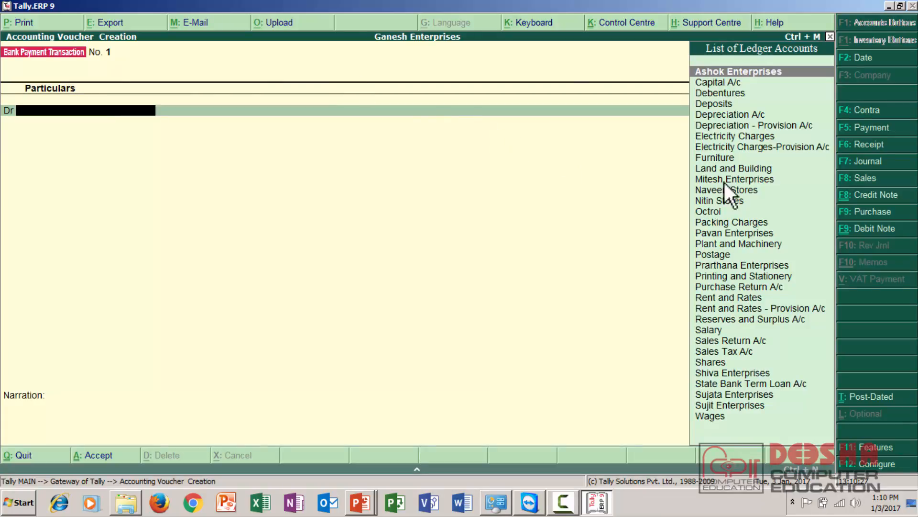
Step: Start a payment voucher of type Bank Payment Transaction using the ICICI BANK PMT class
click(861, 127)
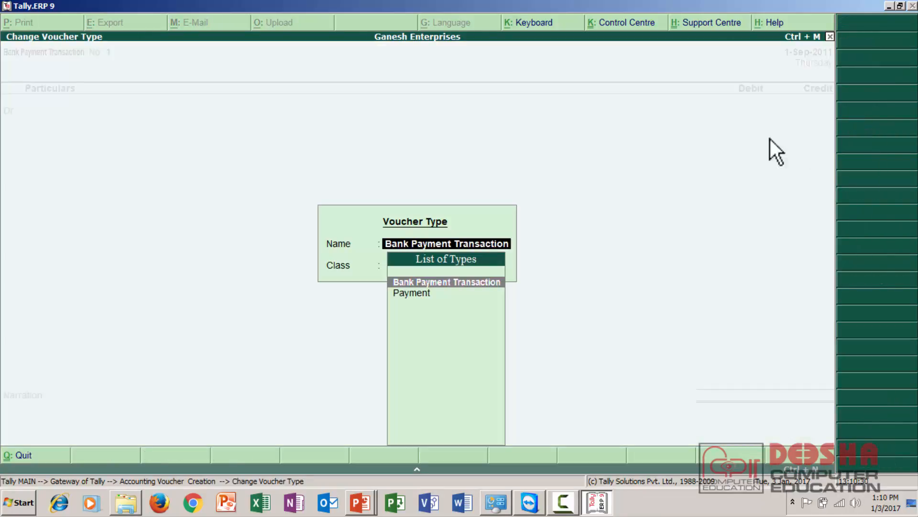
click(474, 283)
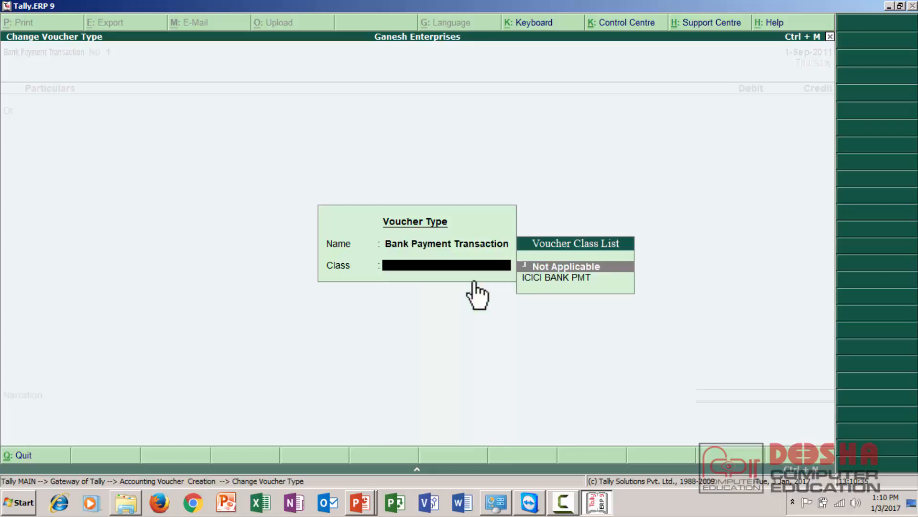
key(Down)
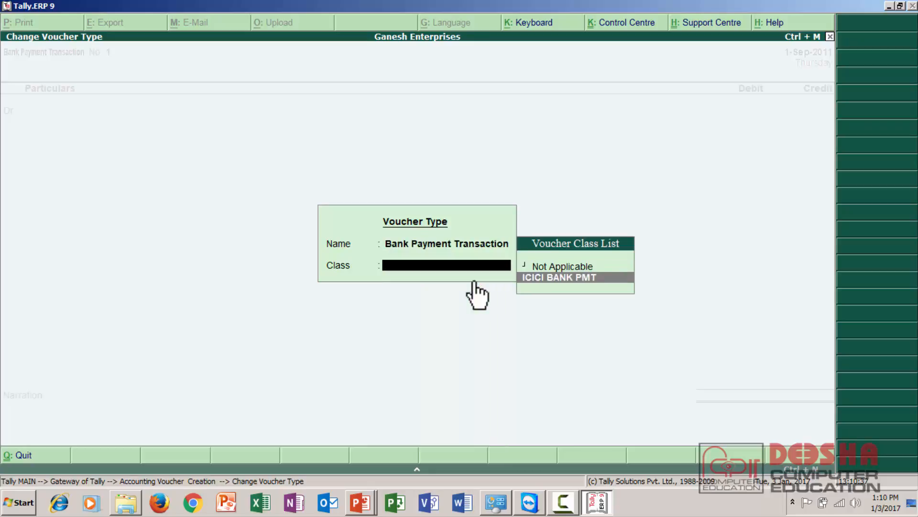
key(Return)
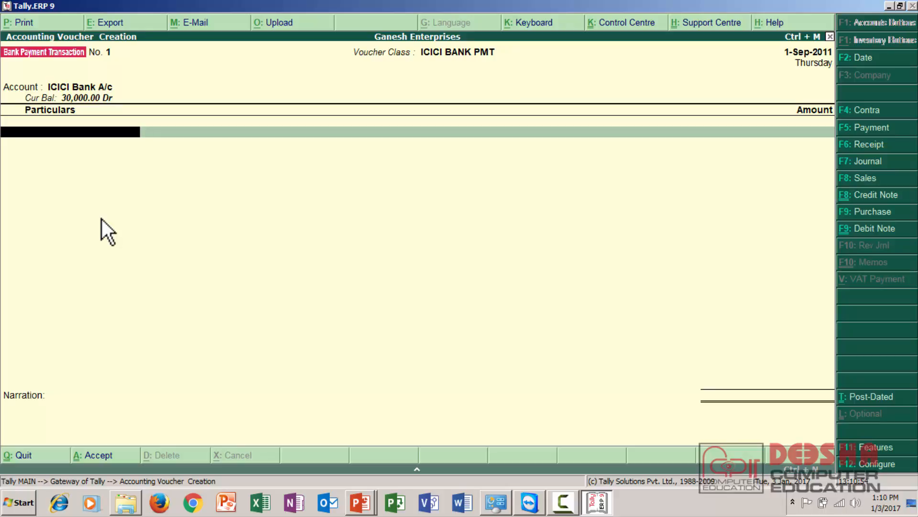
Step: Add Ashok Enterprises to the voucher's particulars with an amount of 5000
text(A)
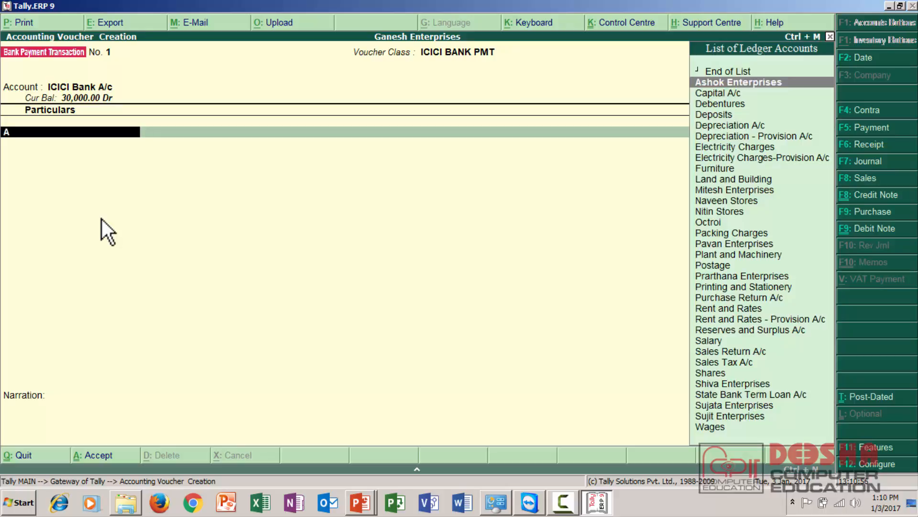
key(Return)
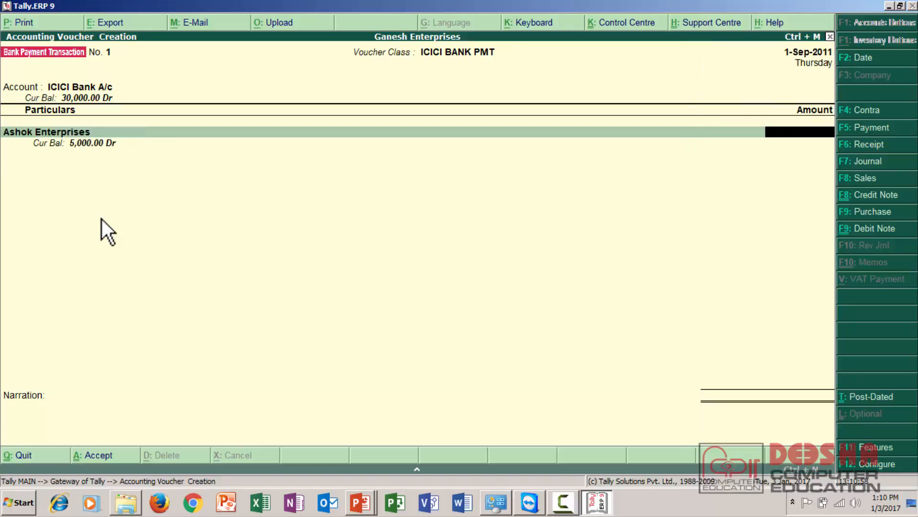
text(5000)
key(Return)
Step: Enter the cheque number in the narration and save the payment voucher
key(Return)
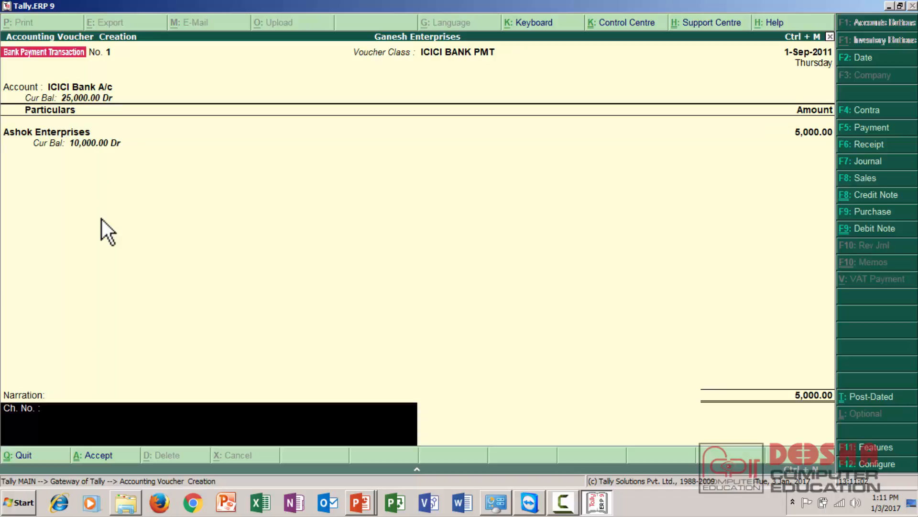
text(23432432)
key(Return)
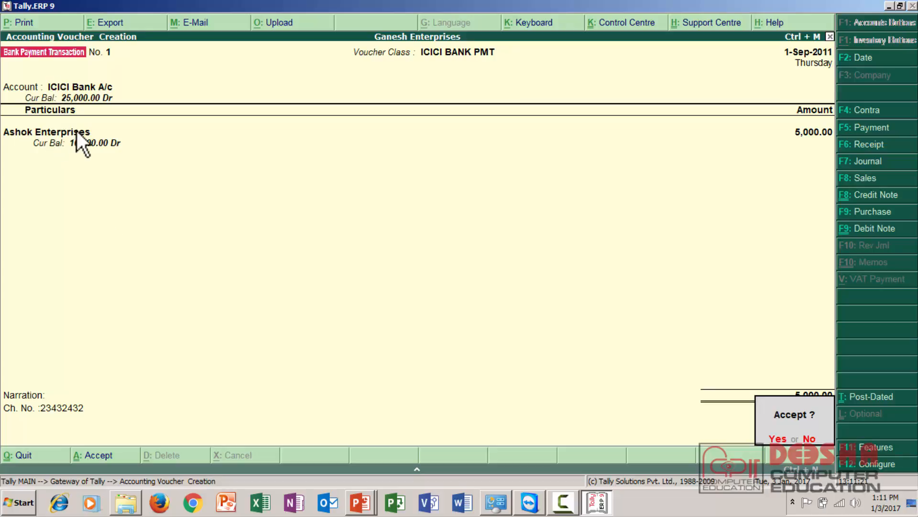
key(Return)
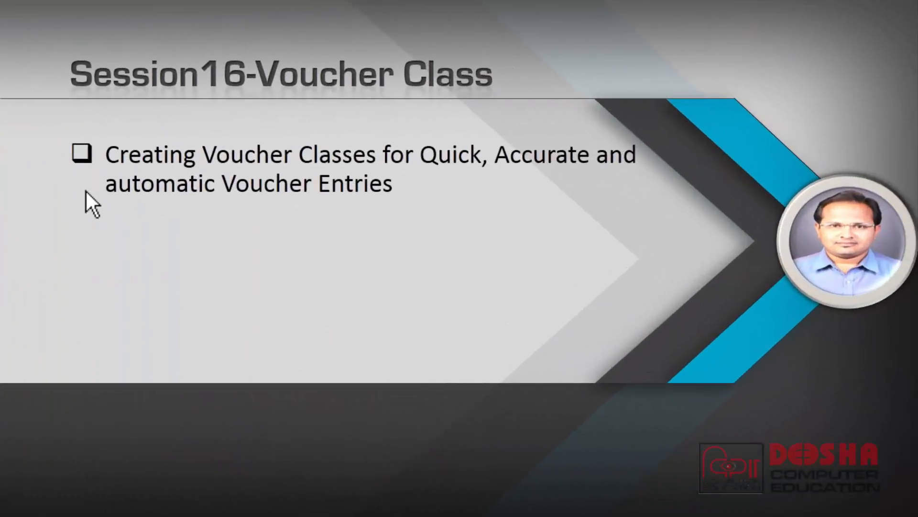
click(86, 191)
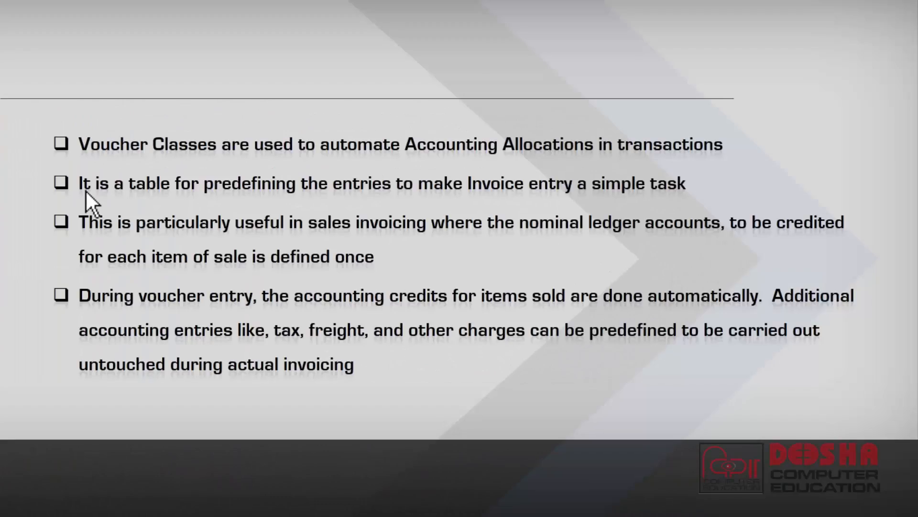